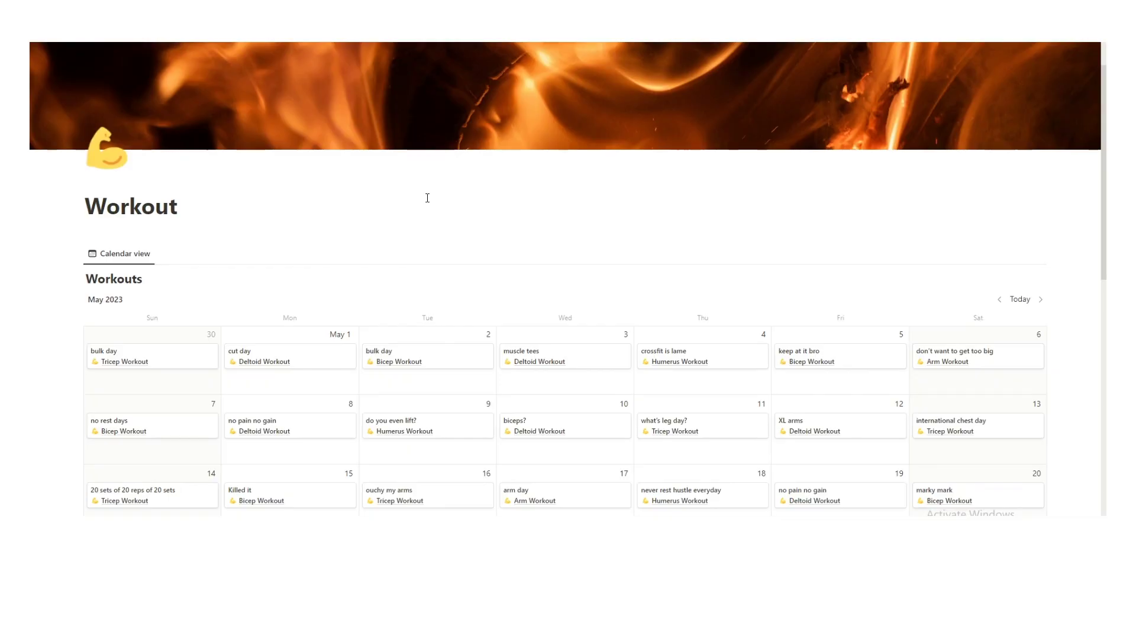
Step: Scroll below the calendar to the Workout Routines gallery of Bicep, Tricep, Arm, Humerus and Deltoid Workout
{"action": "scroll", "coordinate": [427, 198], "scroll_direction": "down", "scroll_amount": 6}
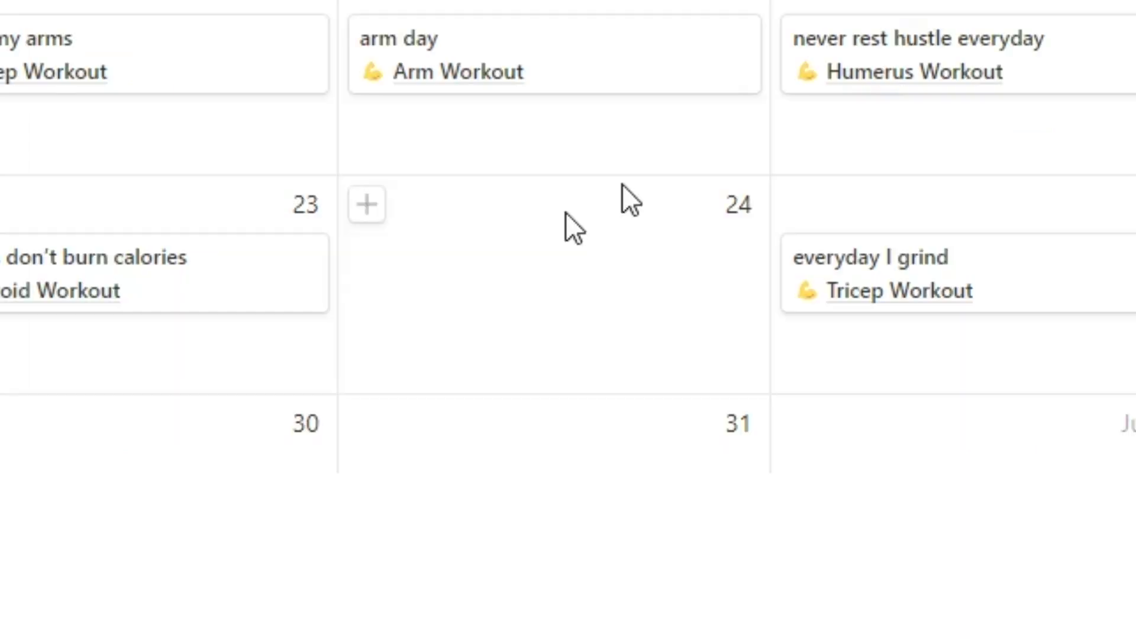
{"action": "scroll", "coordinate": [623, 183], "scroll_direction": "down", "scroll_amount": 3}
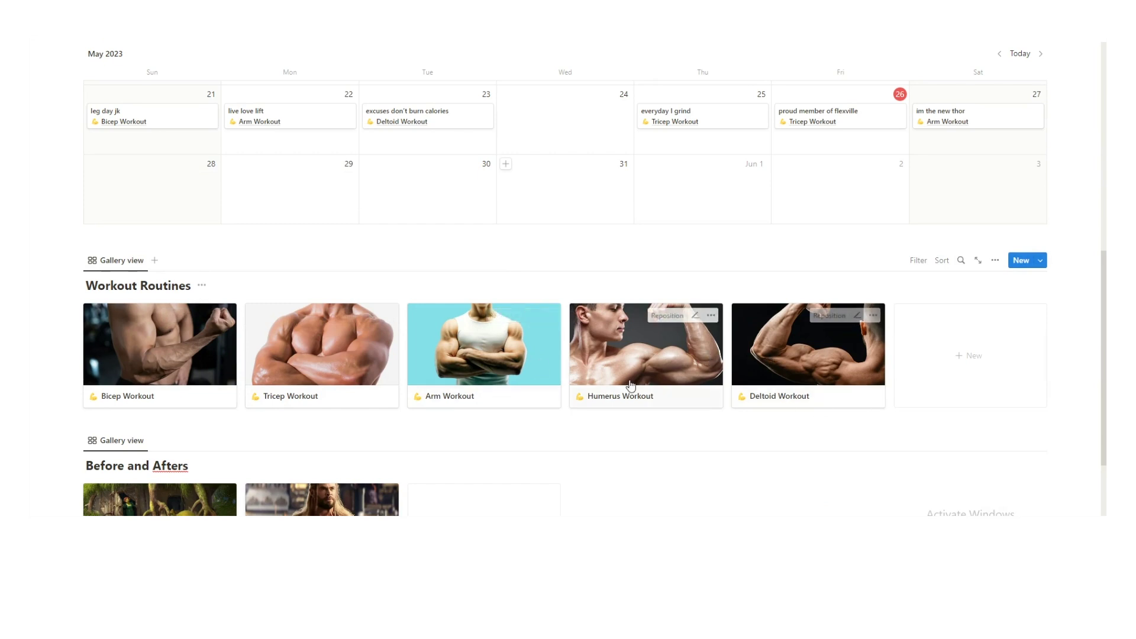
{"action": "left_click", "coordinate": [169, 352]}
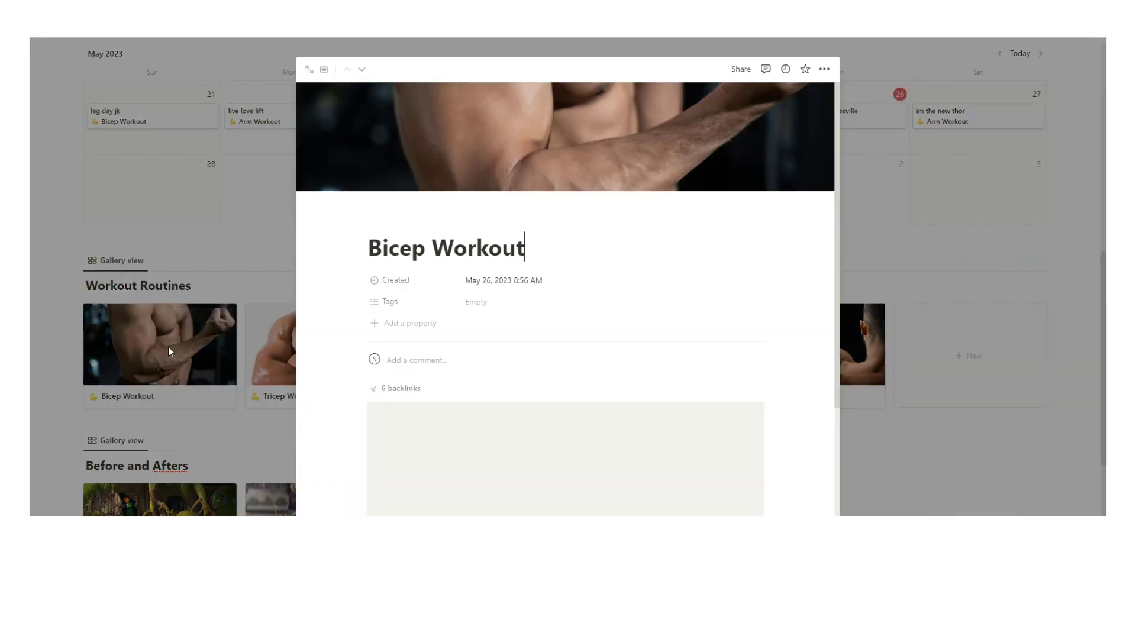
{"action": "scroll", "coordinate": [512, 291], "scroll_direction": "down", "scroll_amount": 3}
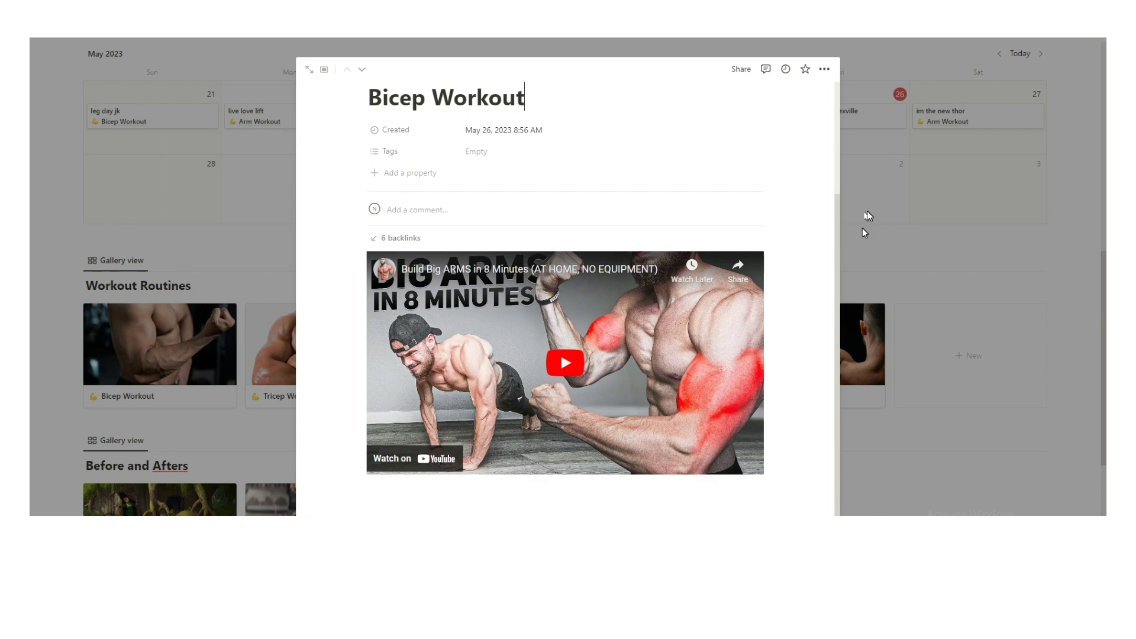
{"action": "left_click", "coordinate": [863, 230]}
{"action": "scroll", "coordinate": [690, 346], "scroll_direction": "down", "scroll_amount": 4}
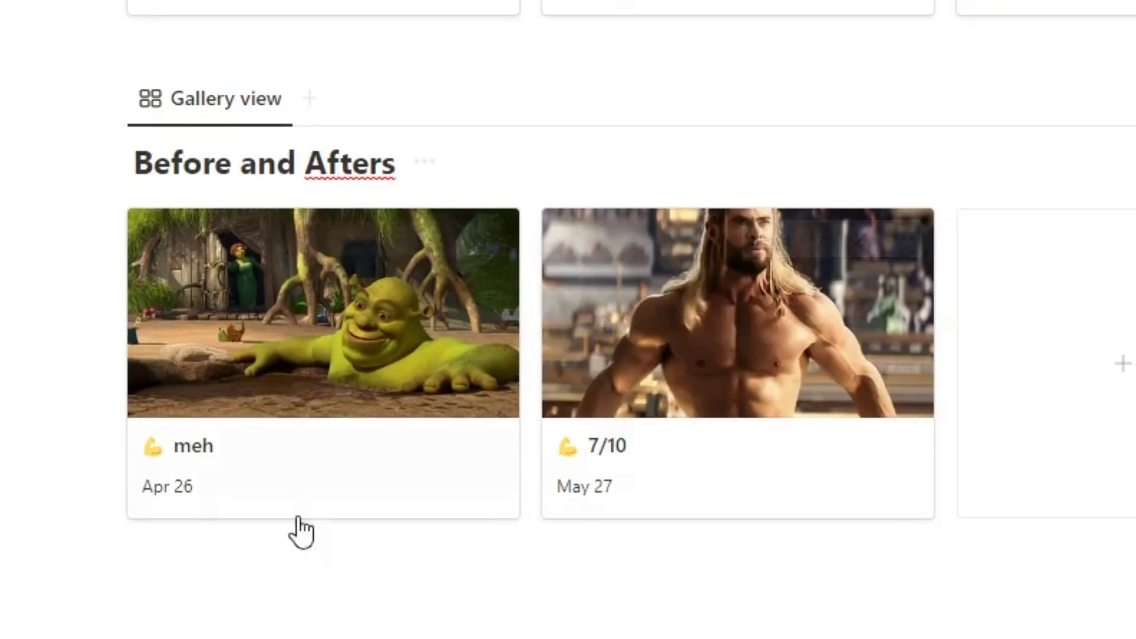
{"action": "scroll", "coordinate": [219, 470], "scroll_direction": "up", "scroll_amount": 1}
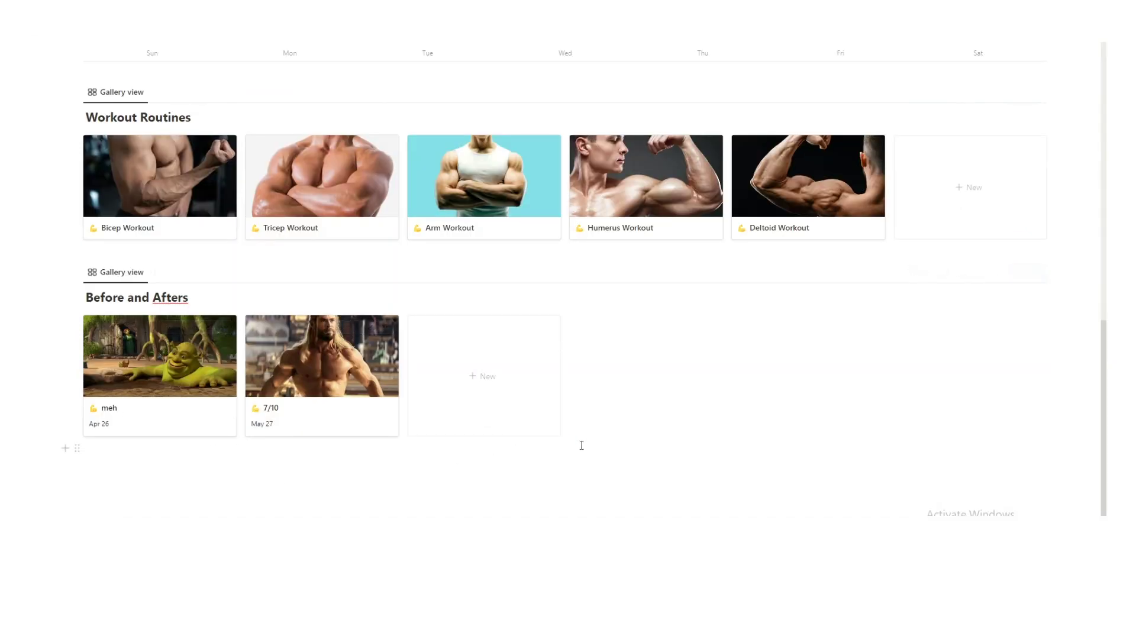
{"action": "scroll", "coordinate": [582, 441], "scroll_direction": "up", "scroll_amount": 10}
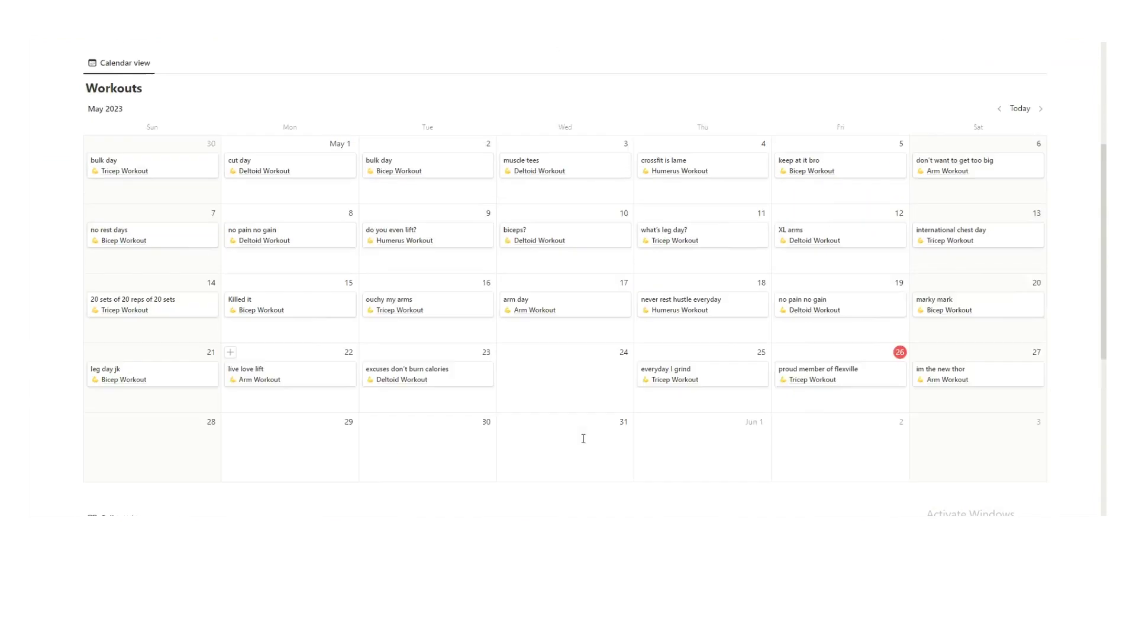
{"action": "scroll", "coordinate": [588, 406], "scroll_direction": "down", "scroll_amount": 10}
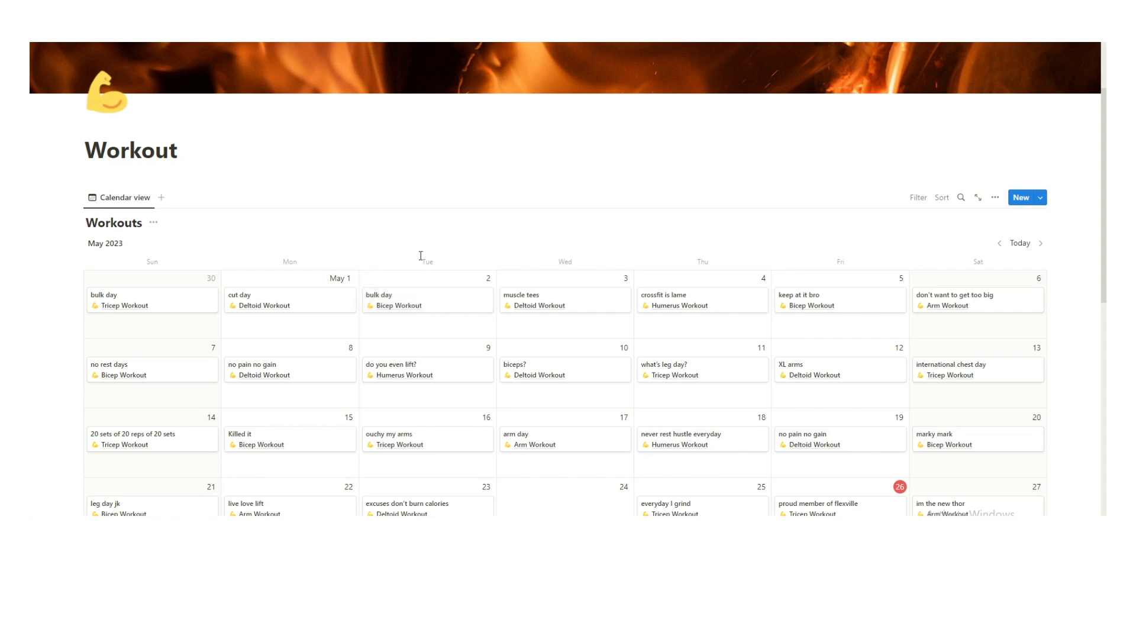
Step: Add a May 24 calendar entry titled 'no pain no gain' linked to the Tricep Workout routine
{"action": "scroll", "coordinate": [381, 240], "scroll_direction": "down", "scroll_amount": 1}
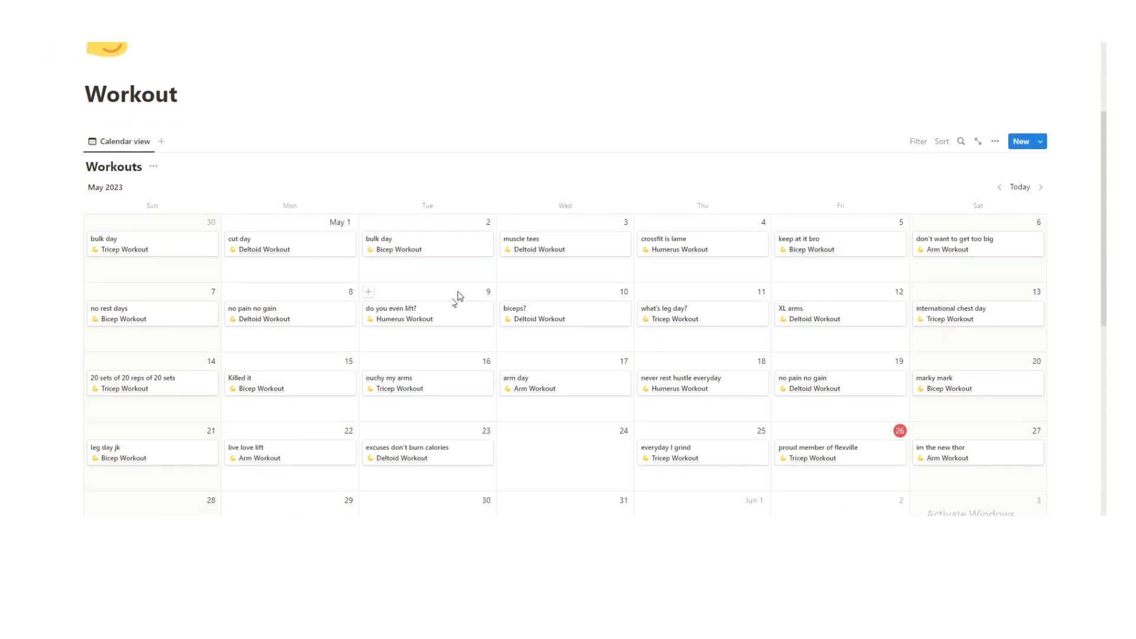
{"action": "scroll", "coordinate": [474, 299], "scroll_direction": "down", "scroll_amount": 2}
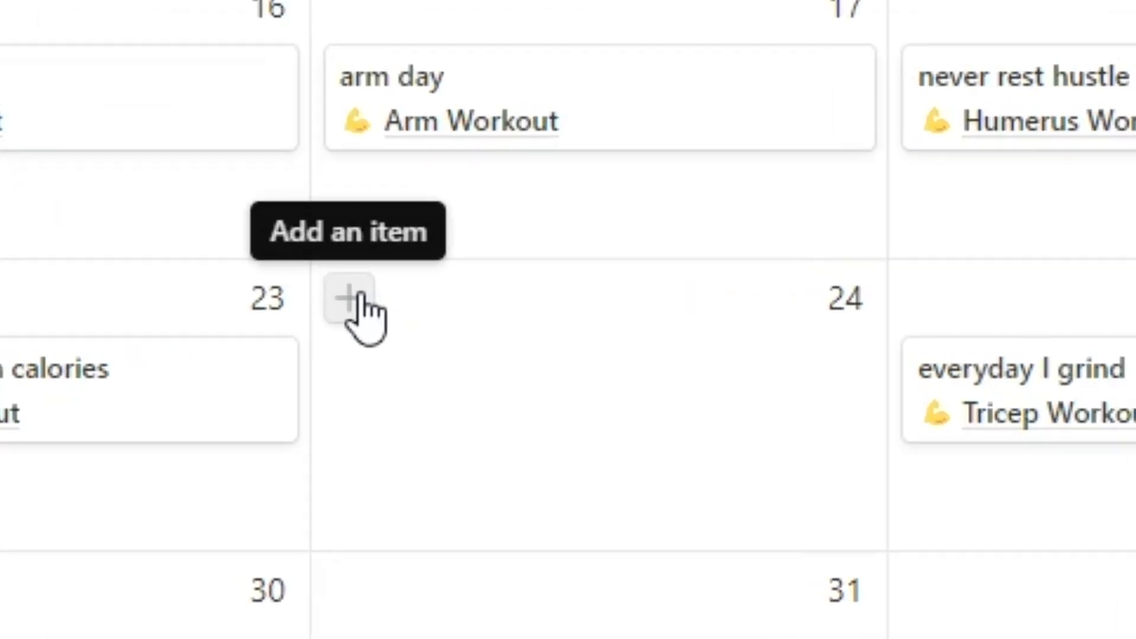
{"action": "left_click", "coordinate": [352, 298]}
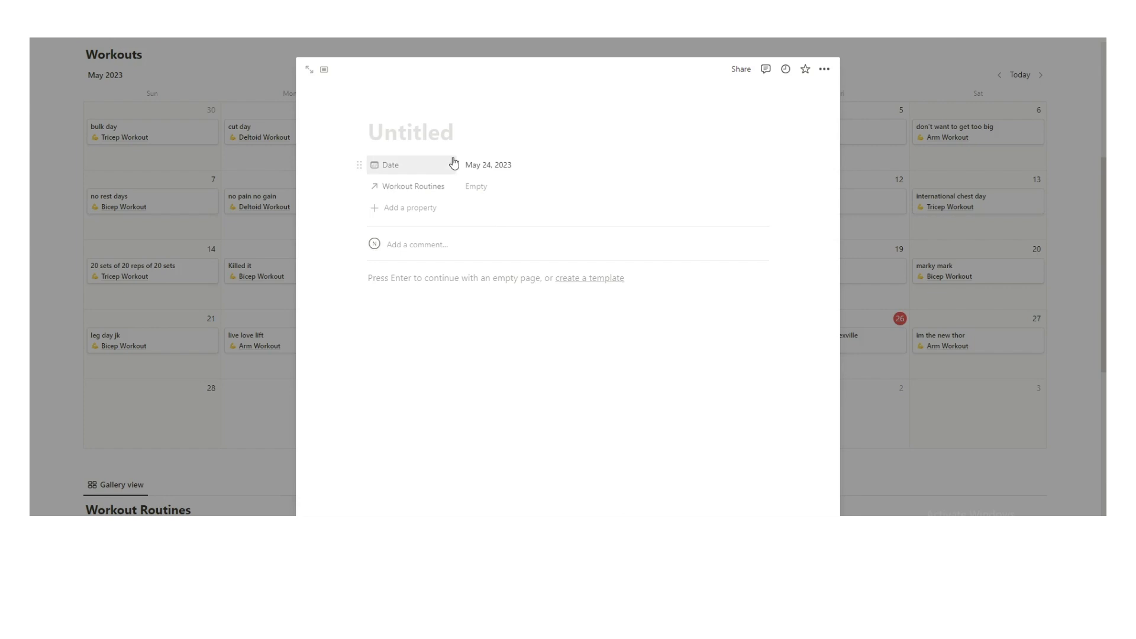
{"action": "type", "text": "no pain no gain"}
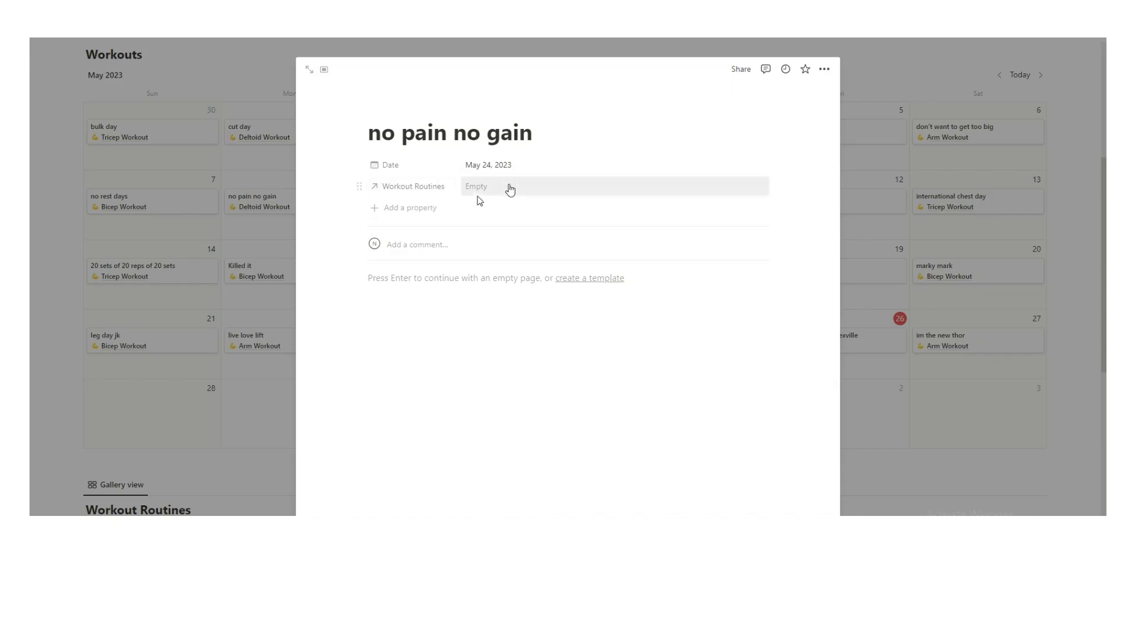
{"action": "left_click", "coordinate": [509, 187]}
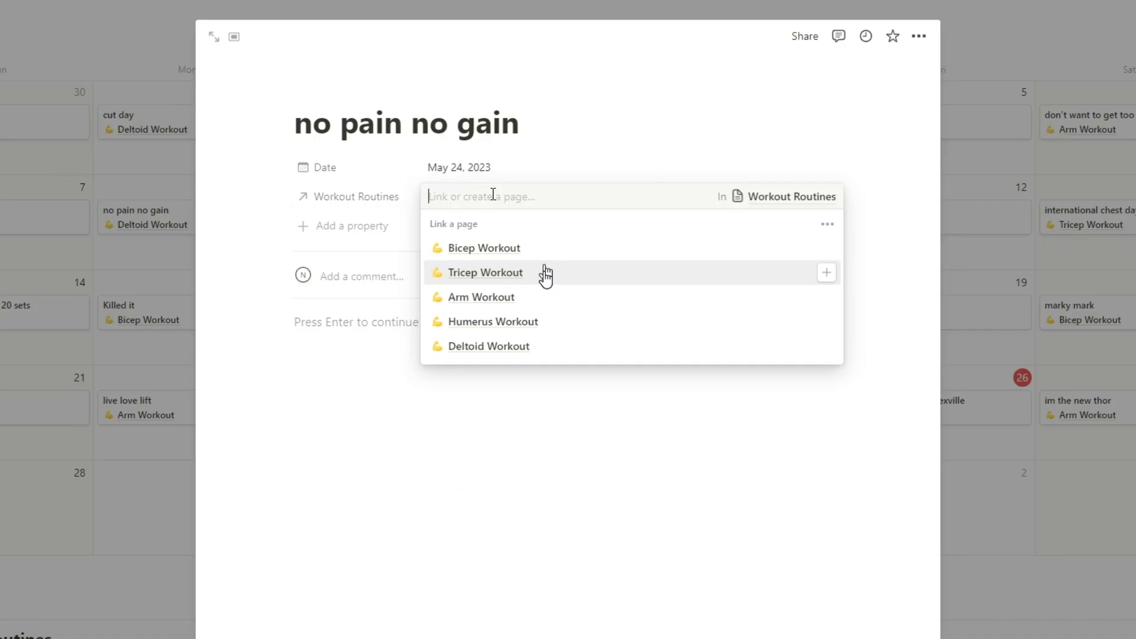
{"action": "left_click", "coordinate": [542, 272]}
{"action": "left_click", "coordinate": [507, 393]}
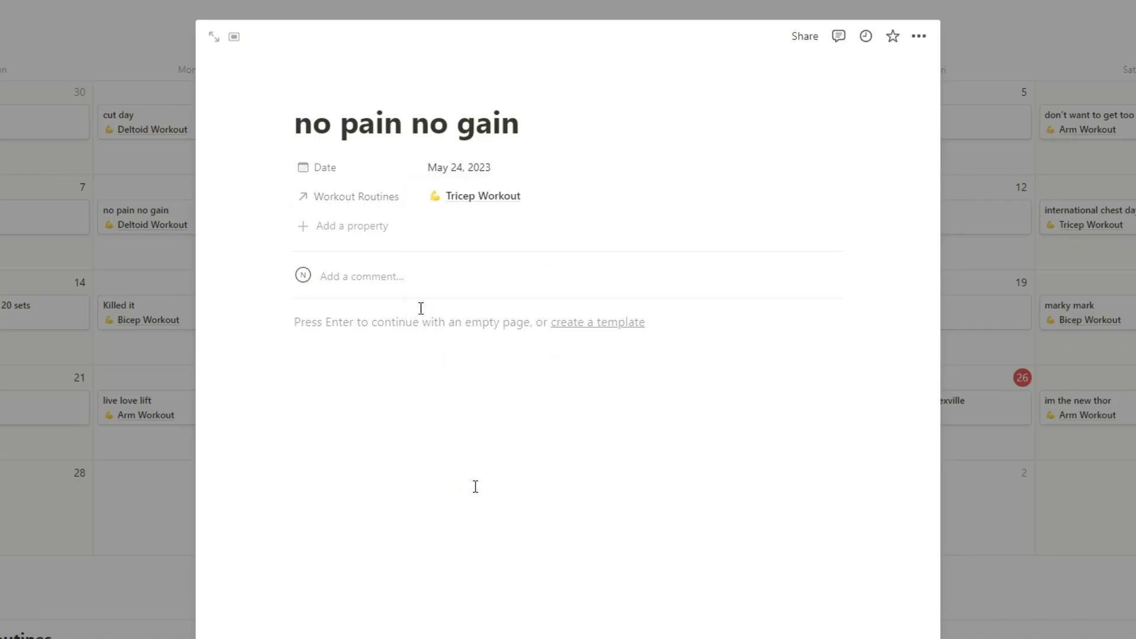
{"action": "left_click", "coordinate": [1027, 314]}
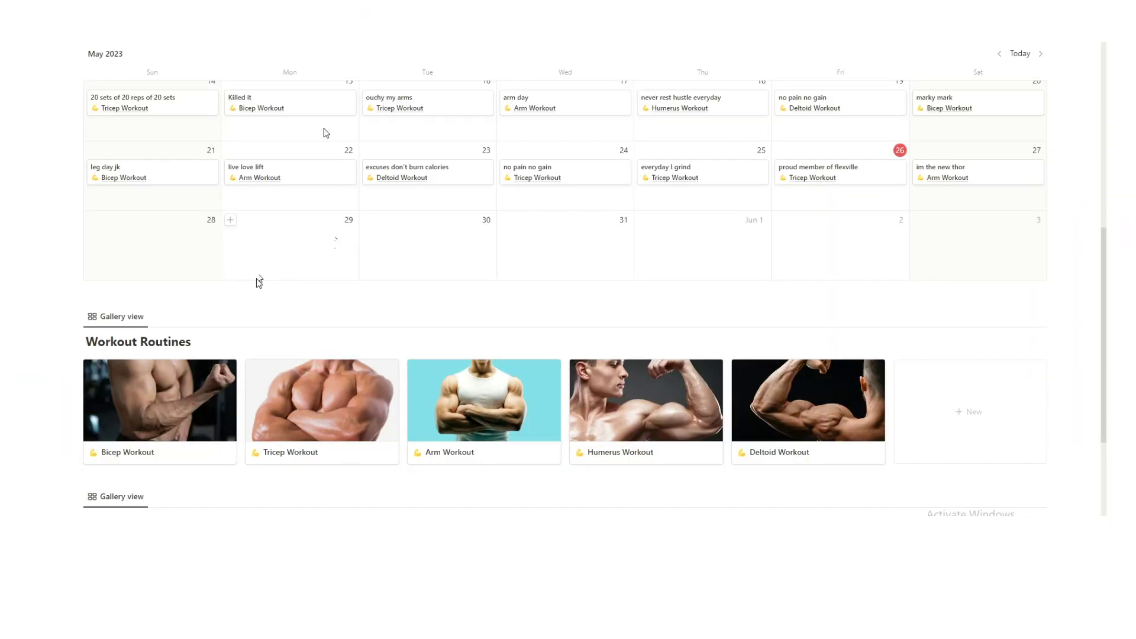
Step: Scroll through the calendar to review the May 21–27 workout entries and their linked routines
{"action": "scroll", "coordinate": [325, 132], "scroll_direction": "down", "scroll_amount": 3}
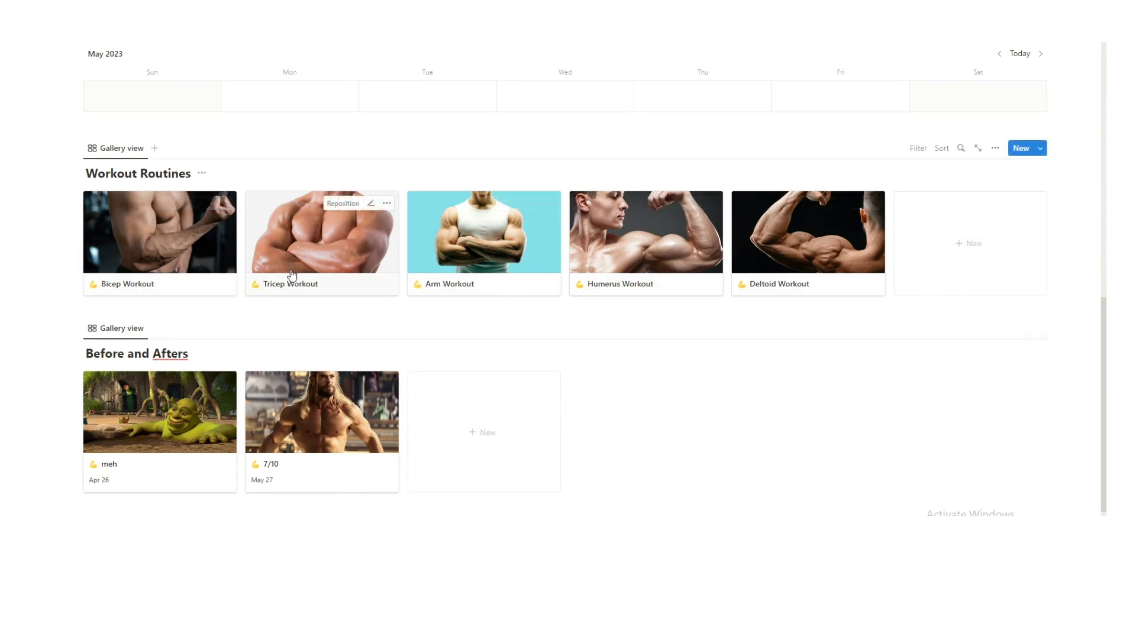
{"action": "scroll", "coordinate": [299, 296], "scroll_direction": "up", "scroll_amount": 2}
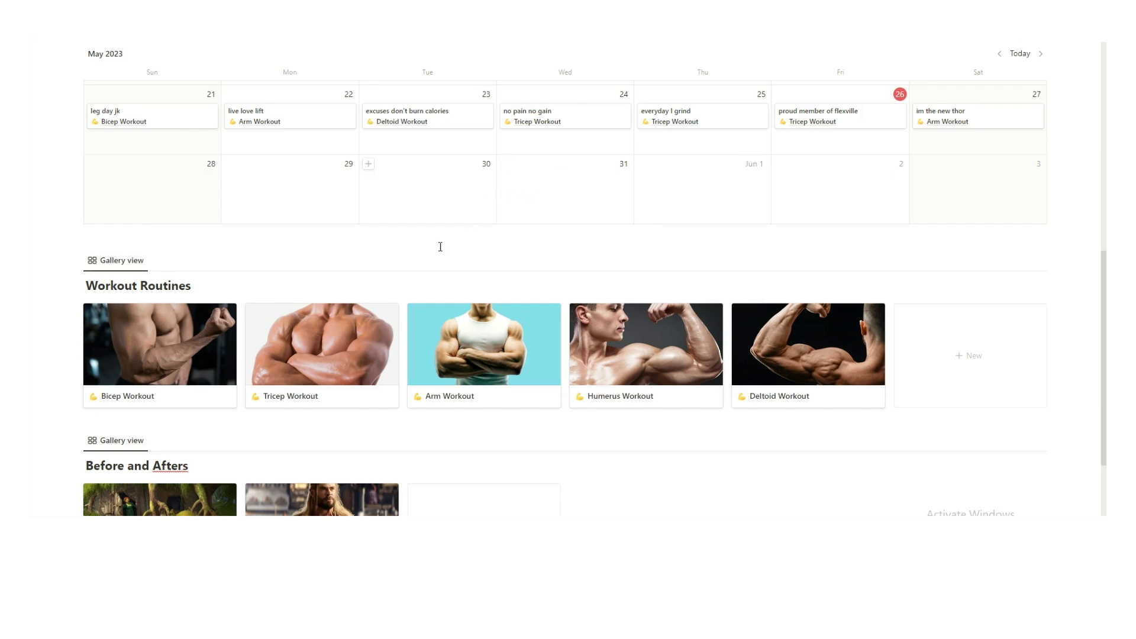
{"action": "scroll", "coordinate": [467, 236], "scroll_direction": "up", "scroll_amount": 2}
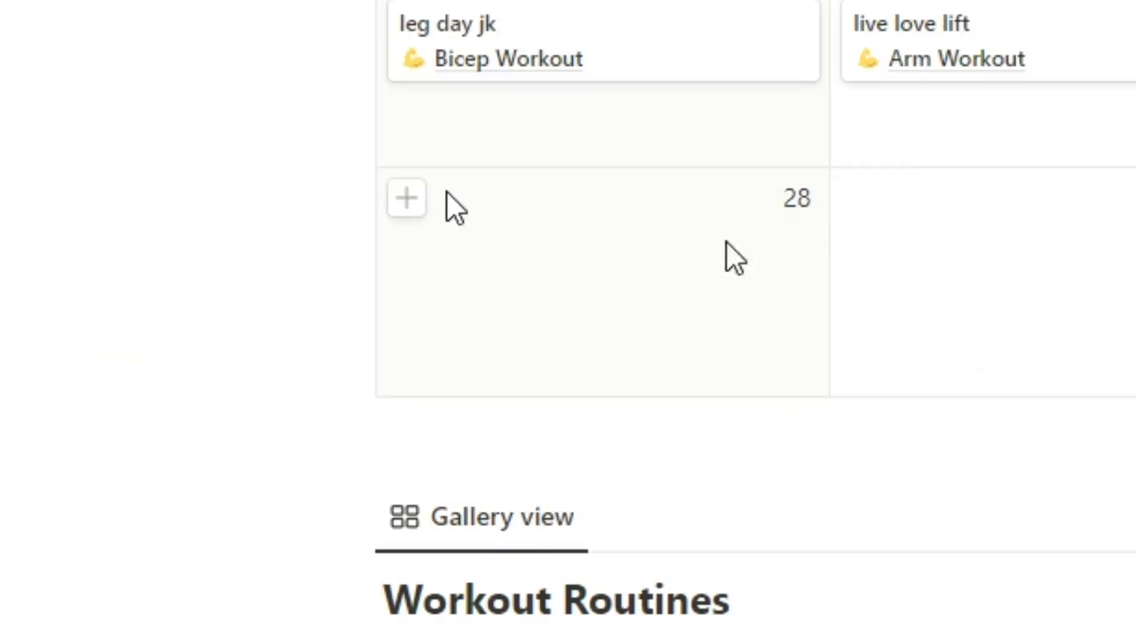
Step: Add a May 28 calendar entry titled 'yay' linked to the Bicep Workout routine
{"action": "left_click", "coordinate": [414, 201]}
{"action": "left_click", "coordinate": [461, 198]}
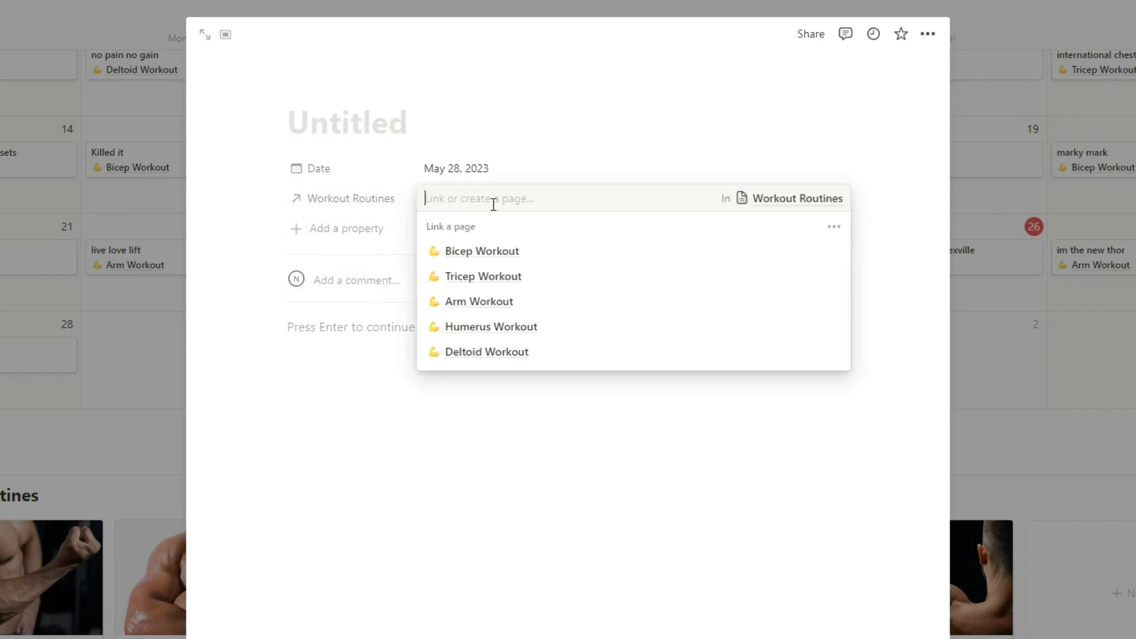
{"action": "left_click", "coordinate": [521, 254]}
{"action": "left_click", "coordinate": [367, 119]}
{"action": "type", "text": "yay"}
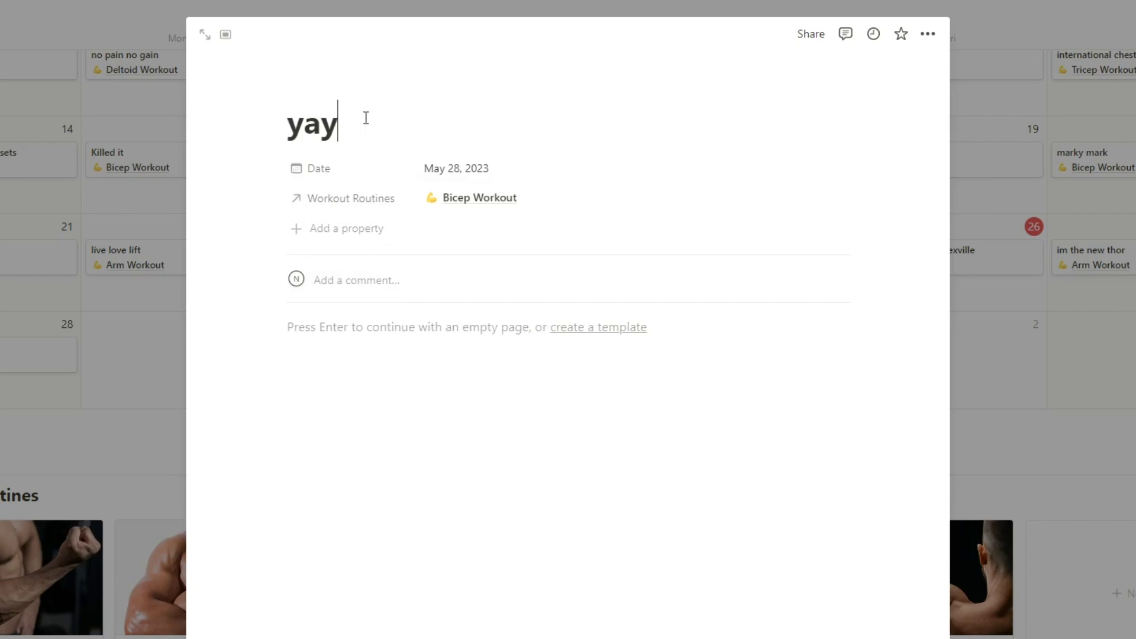
Step: View the linked Bicep Workout routine page, then return to the Workout calendar
{"action": "left_click", "coordinate": [479, 197]}
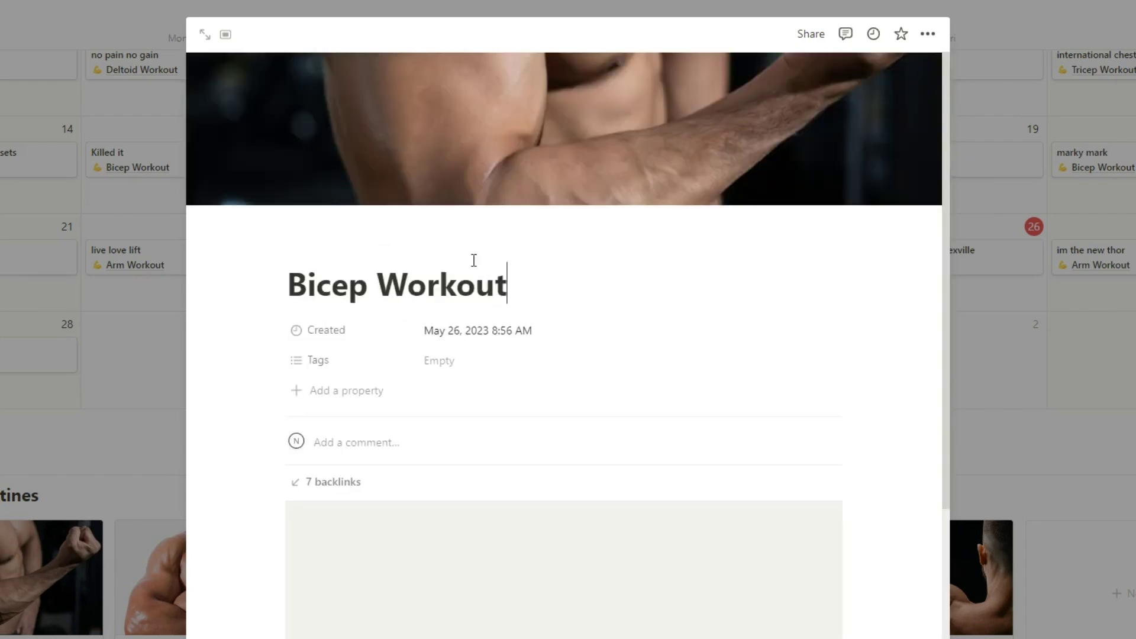
{"action": "scroll", "coordinate": [483, 248], "scroll_direction": "down", "scroll_amount": 3}
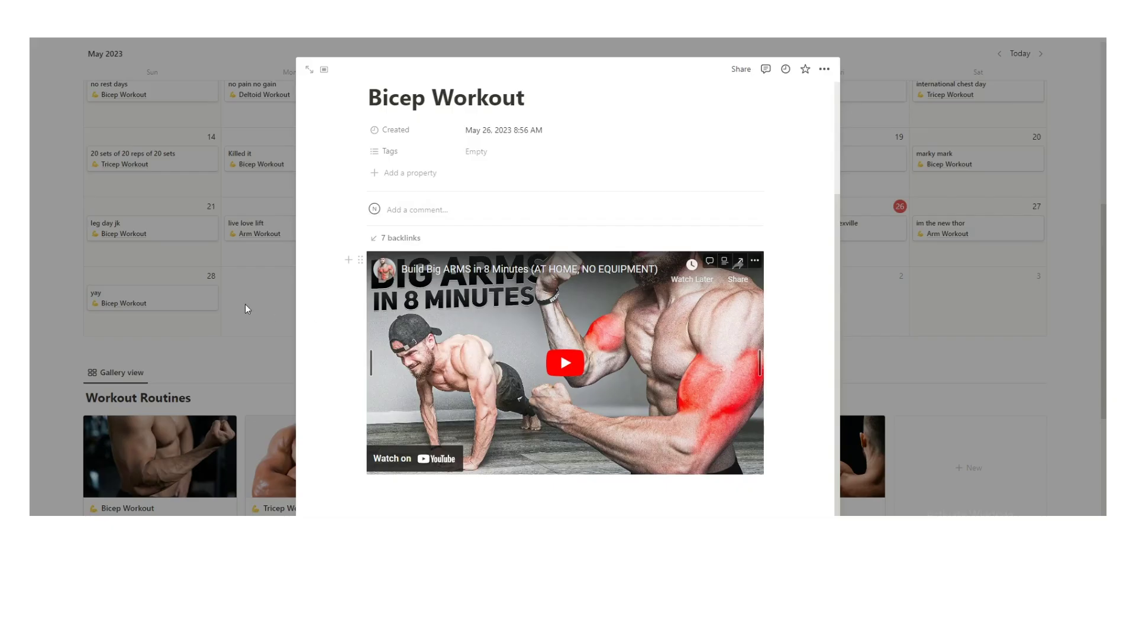
{"action": "left_click", "coordinate": [245, 308]}
{"action": "scroll", "coordinate": [710, 309], "scroll_direction": "up", "scroll_amount": 4}
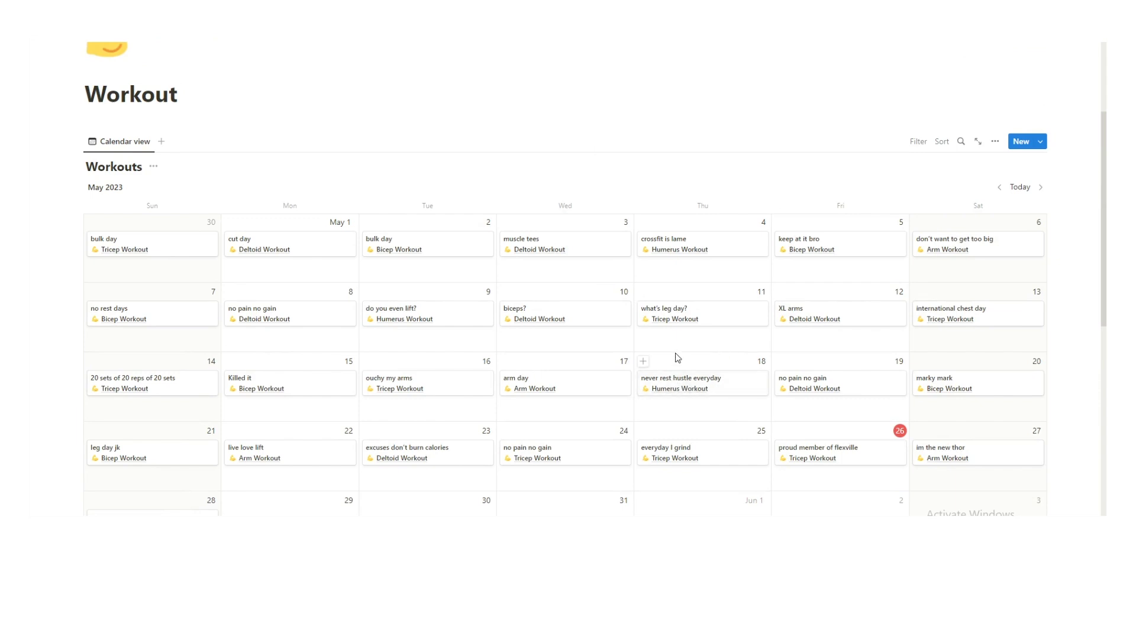
Step: Delete the May 24 'no pain no gain' and May 17 'arm day' cards via their right-click menus
{"action": "scroll", "coordinate": [644, 358], "scroll_direction": "down", "scroll_amount": 4}
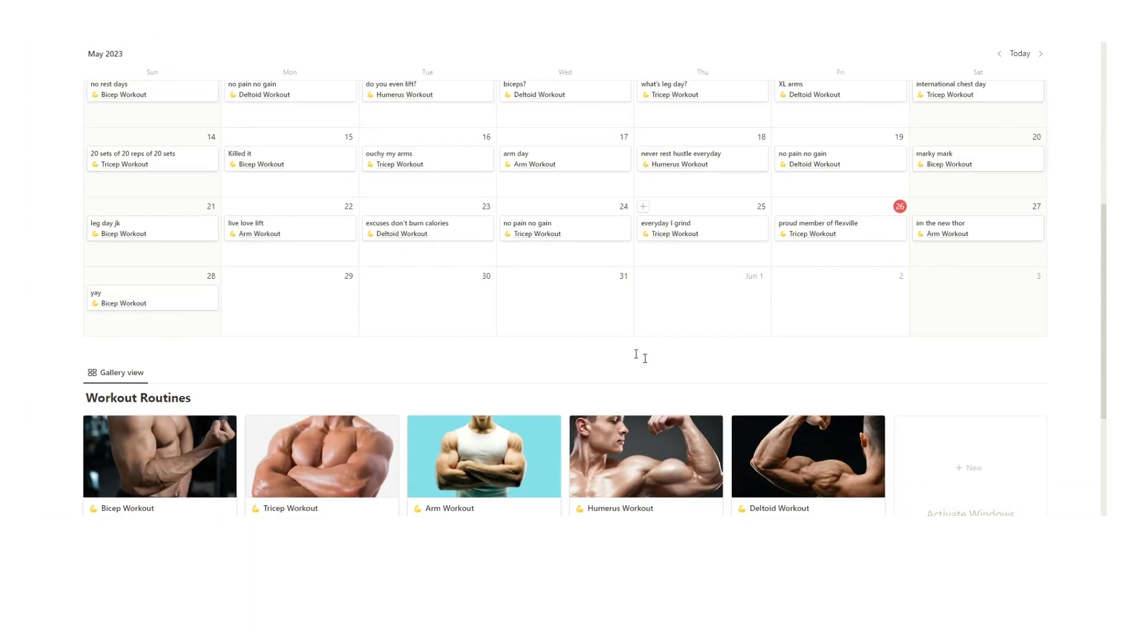
{"action": "right_click", "coordinate": [548, 233]}
{"action": "left_click", "coordinate": [578, 274]}
{"action": "scroll", "coordinate": [564, 249], "scroll_direction": "up", "scroll_amount": 2}
{"action": "right_click", "coordinate": [559, 263]}
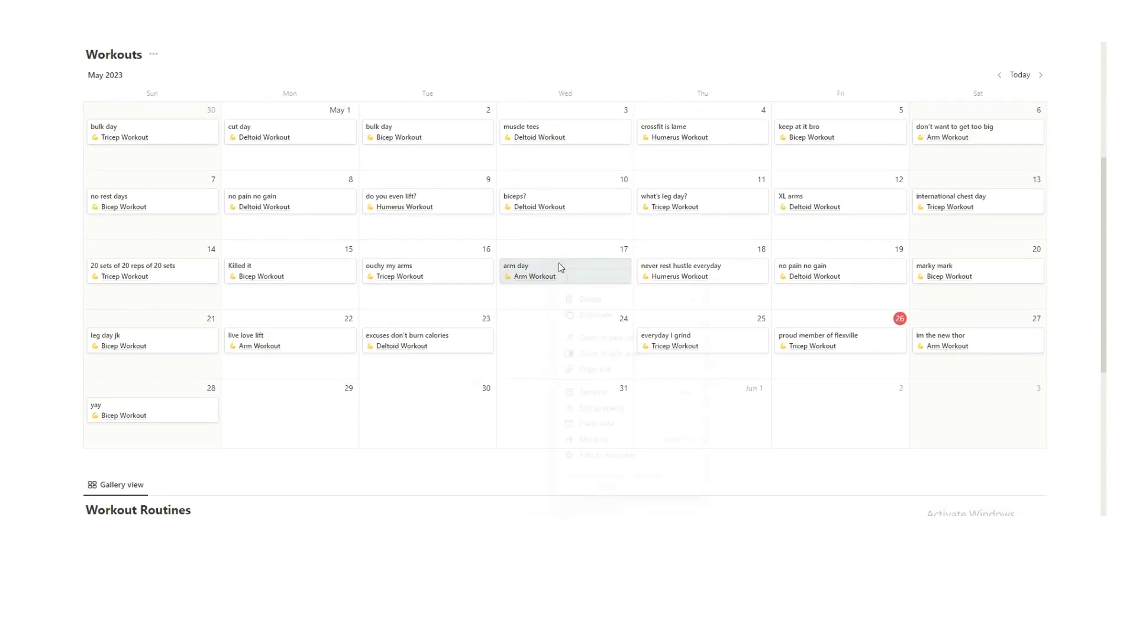
{"action": "left_click", "coordinate": [583, 301]}
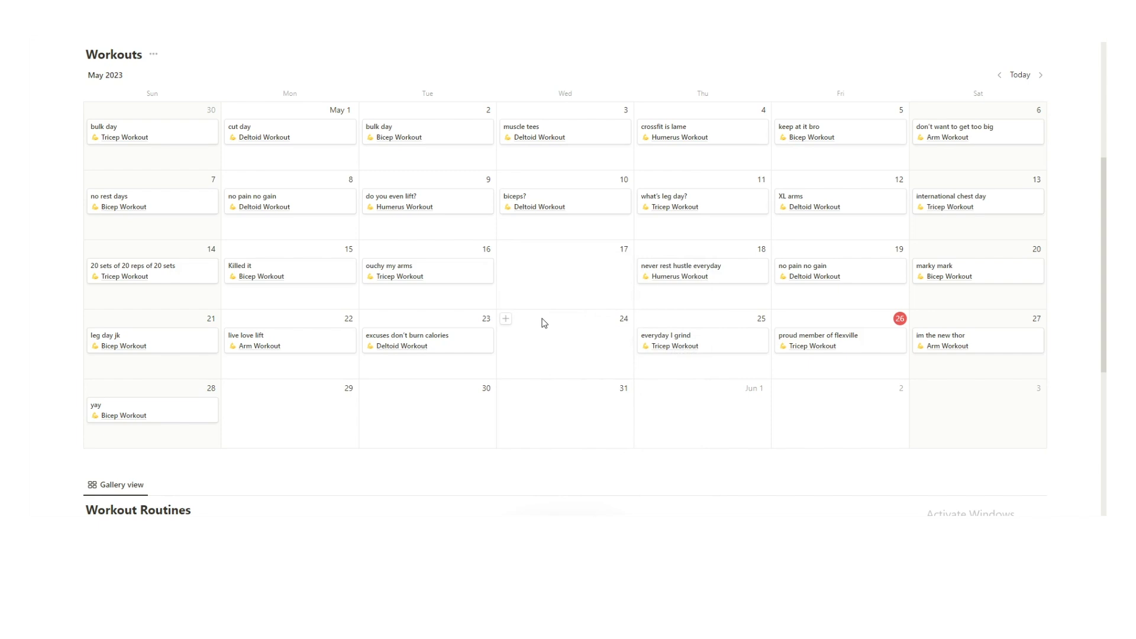
{"action": "scroll", "coordinate": [543, 331], "scroll_direction": "up", "scroll_amount": 1}
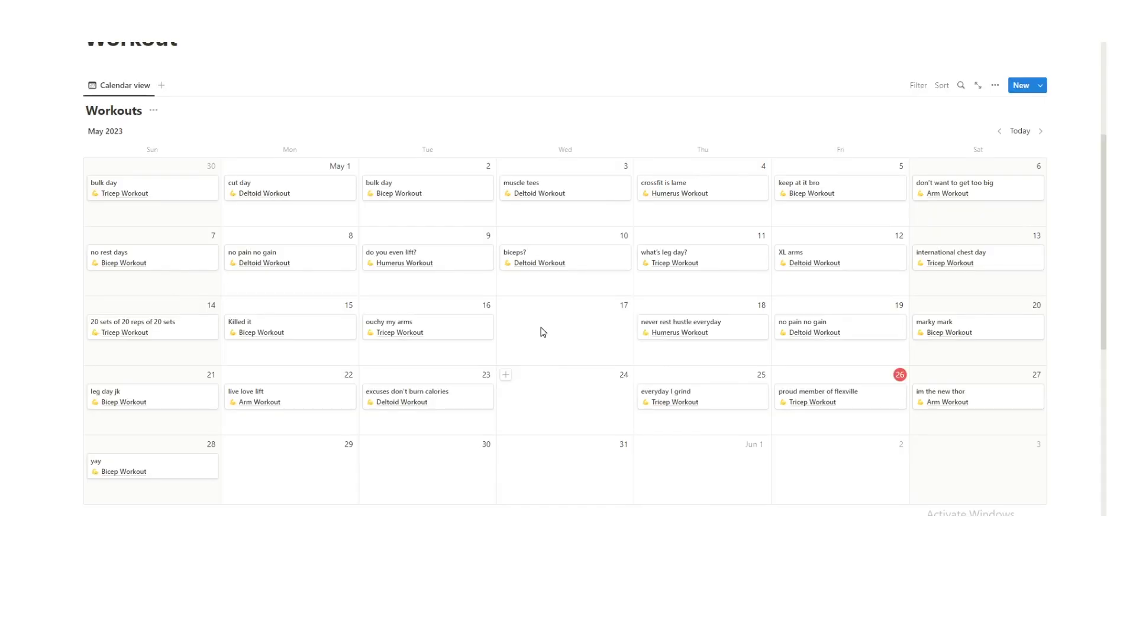
{"action": "scroll", "coordinate": [547, 343], "scroll_direction": "up", "scroll_amount": 1}
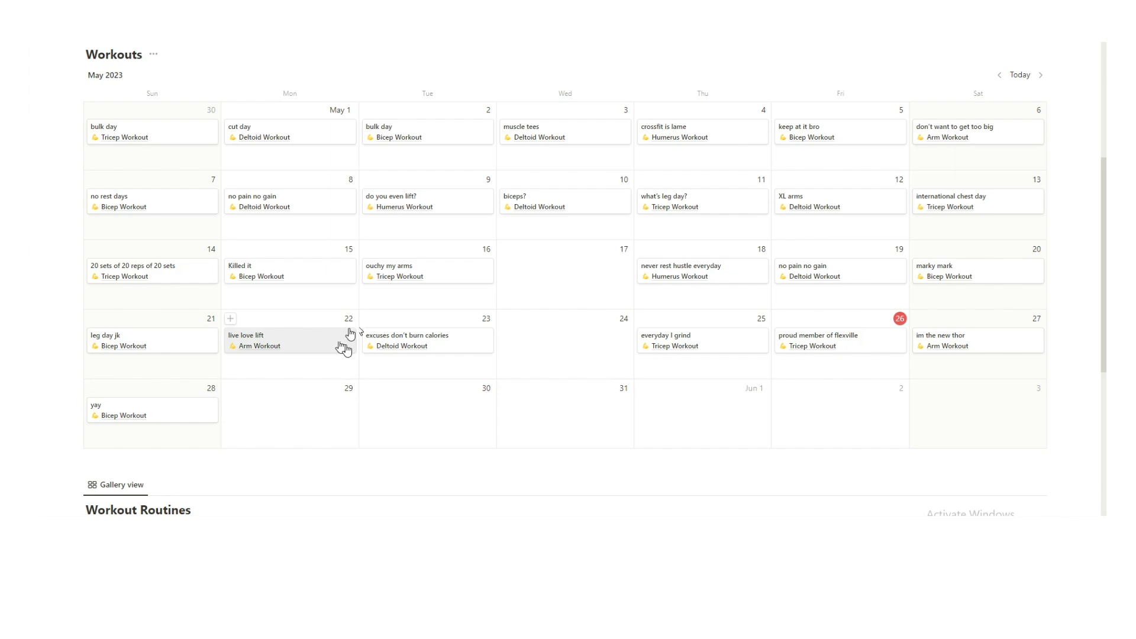
{"action": "scroll", "coordinate": [355, 320], "scroll_direction": "down", "scroll_amount": 7}
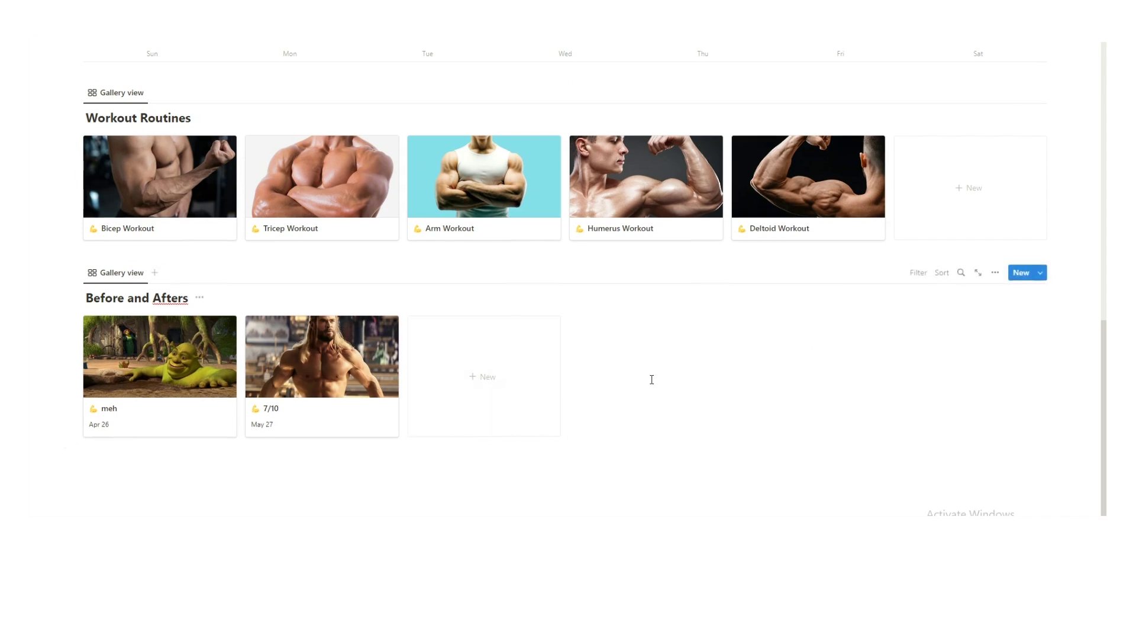
{"action": "scroll", "coordinate": [651, 379], "scroll_direction": "up", "scroll_amount": 2}
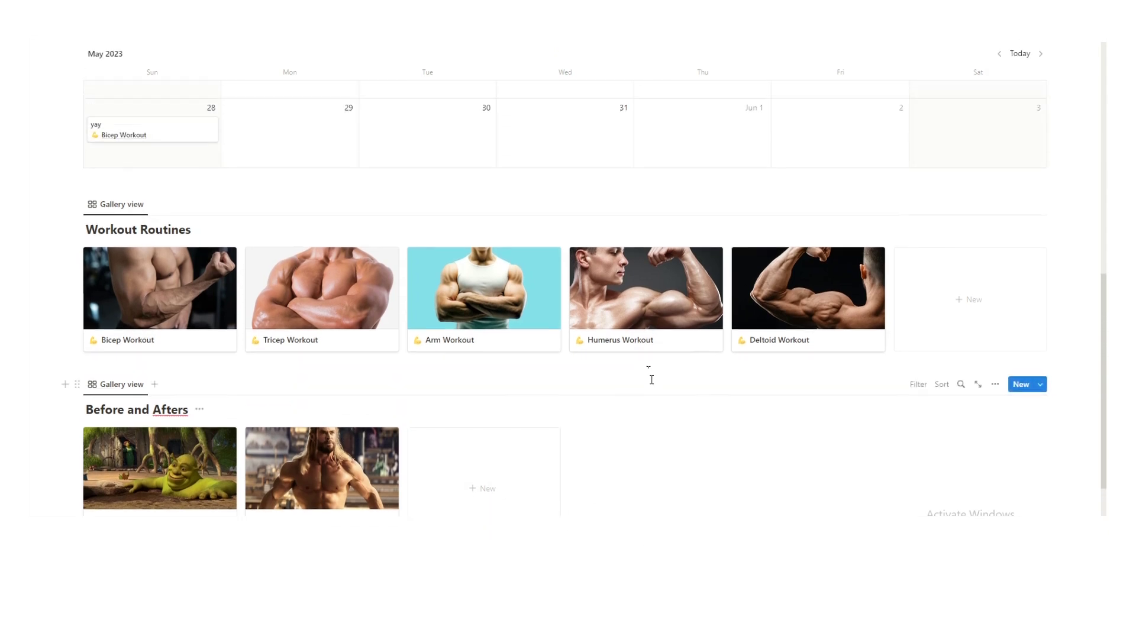
{"action": "scroll", "coordinate": [645, 366], "scroll_direction": "up", "scroll_amount": 8}
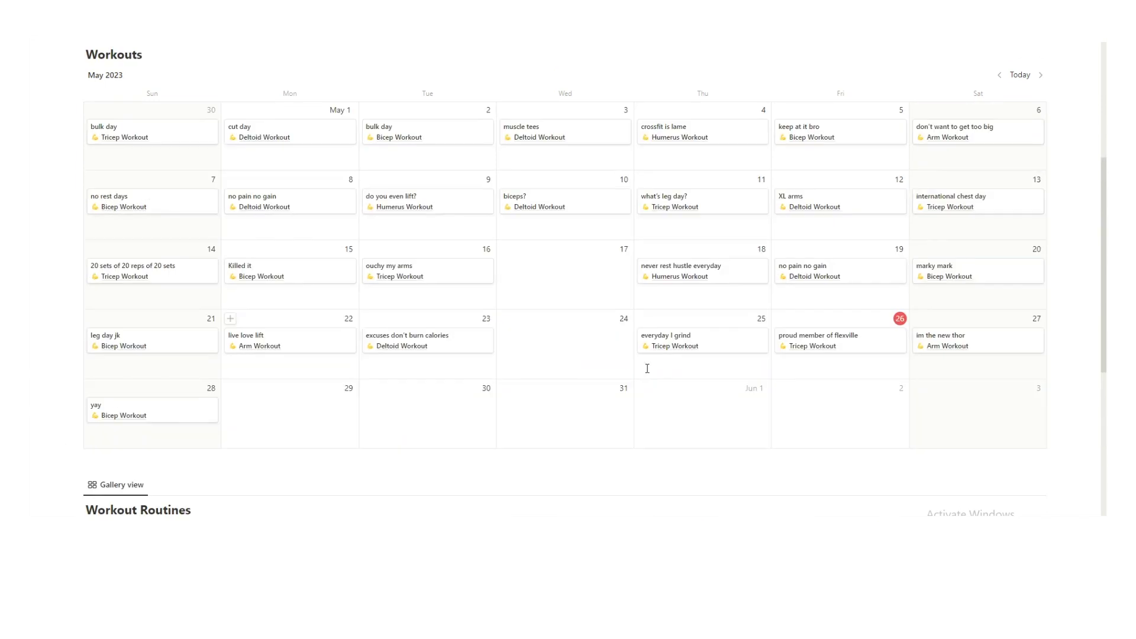